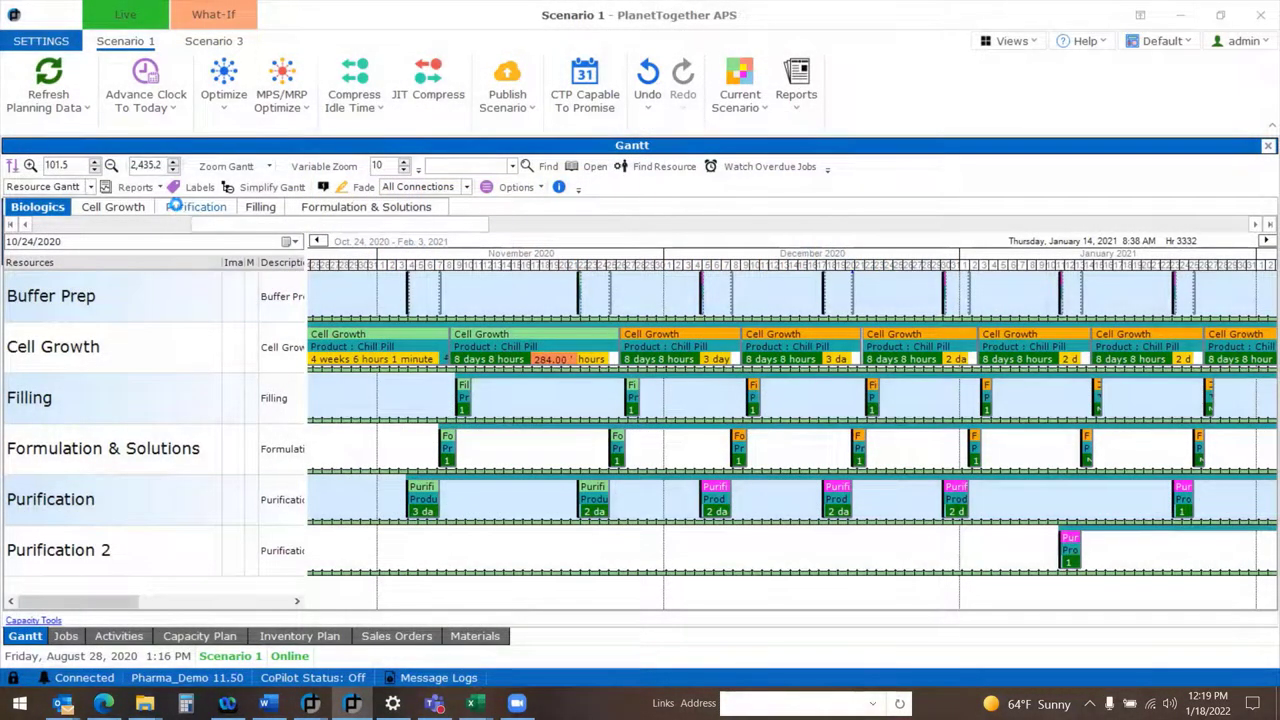
# Switch the Gantt to the Purification tab to show Buffer Prep, Purification and Purification 2 rows
pyautogui.click(176, 206)
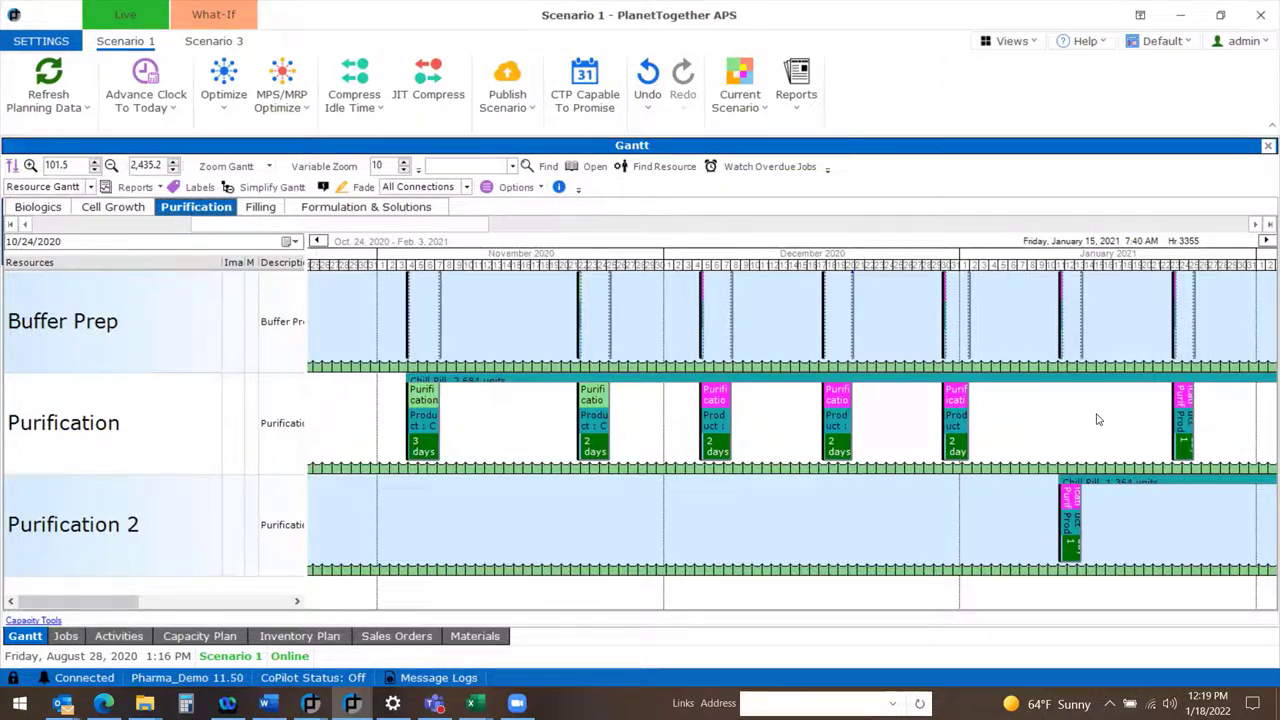
# Lock the first early-November Purification job to its current resources at the Job level
pyautogui.click(422, 408)
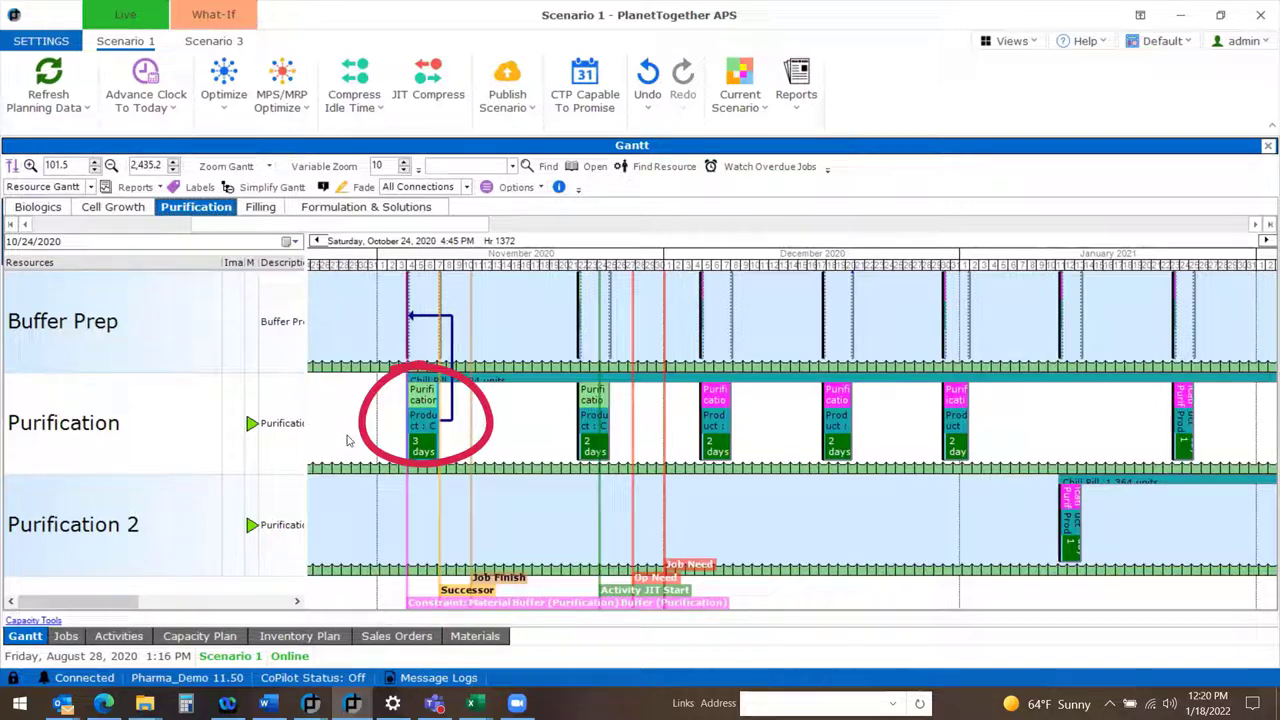
pyautogui.rightClick(418, 403)
pyautogui.moveTo(505, 202)
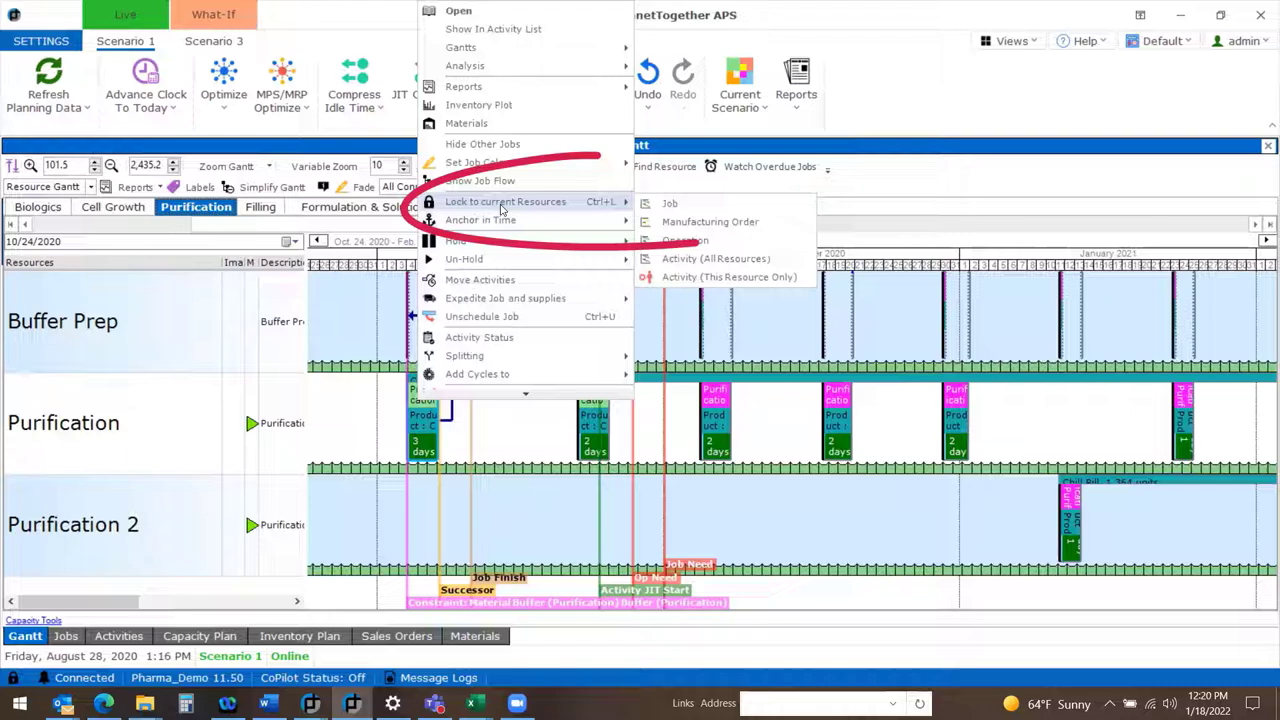
pyautogui.click(670, 204)
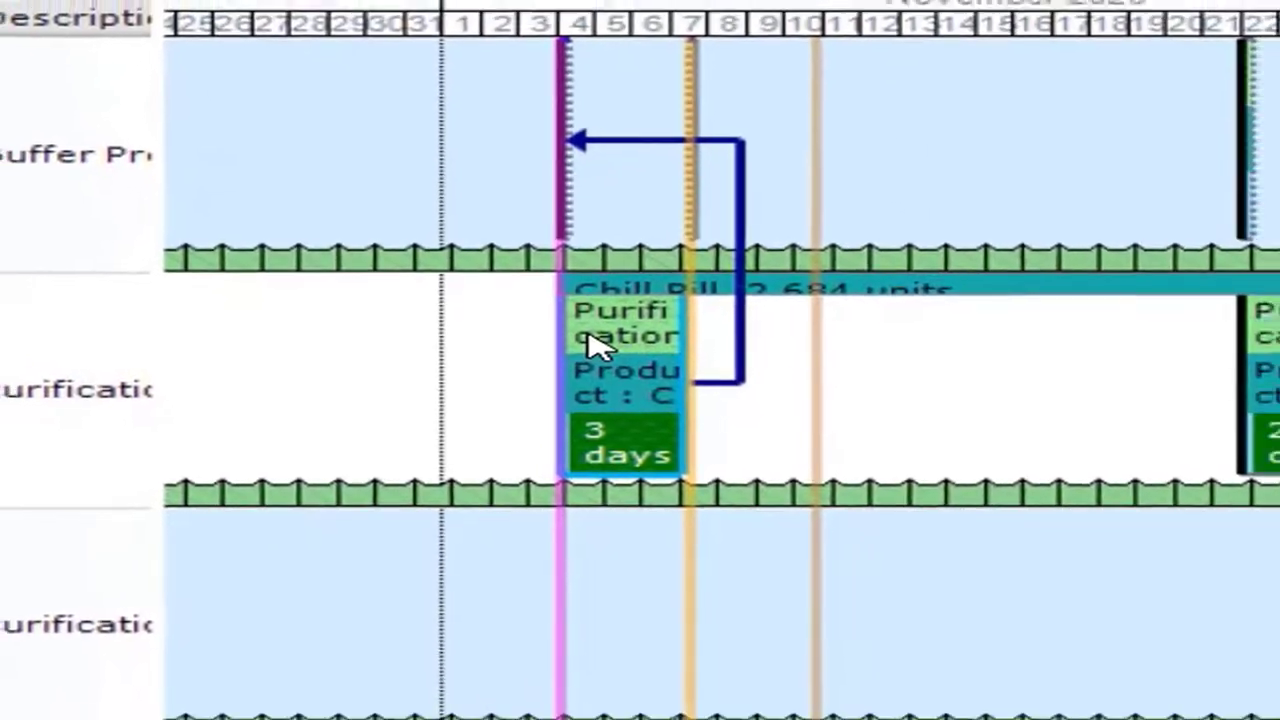
pyautogui.rightClick(590, 345)
pyautogui.moveTo(506, 198)
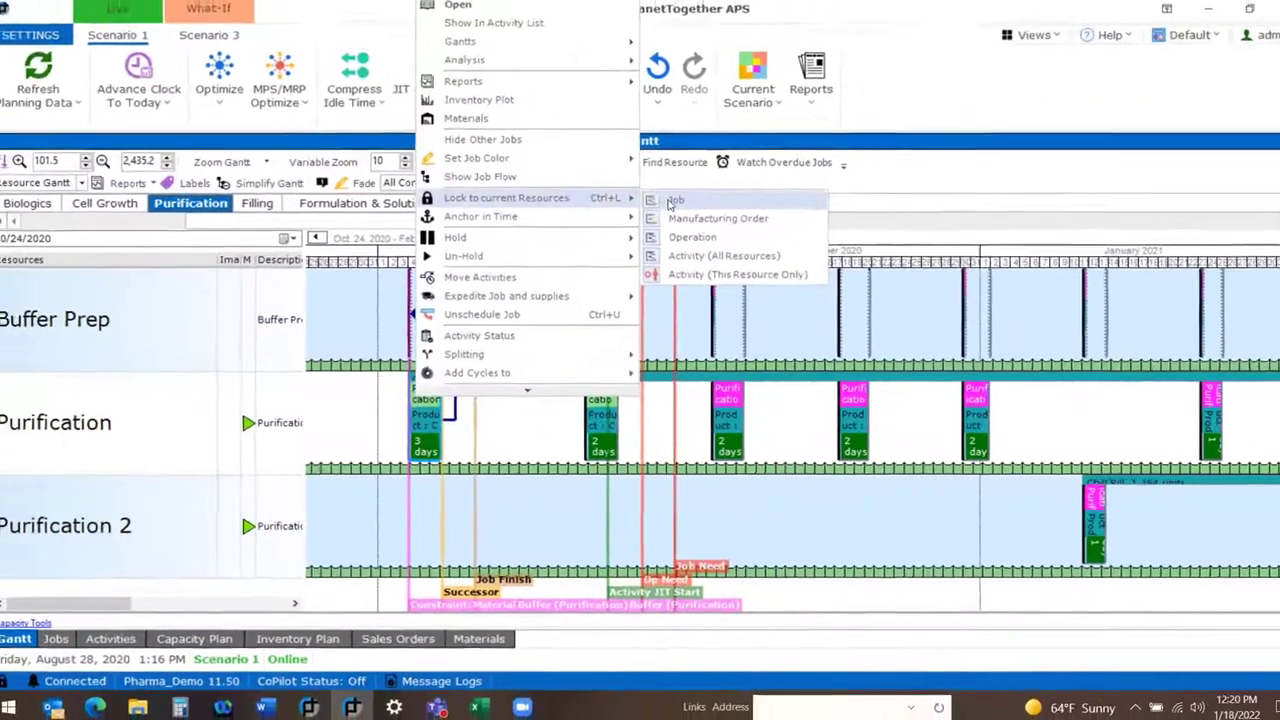
pyautogui.click(752, 173)
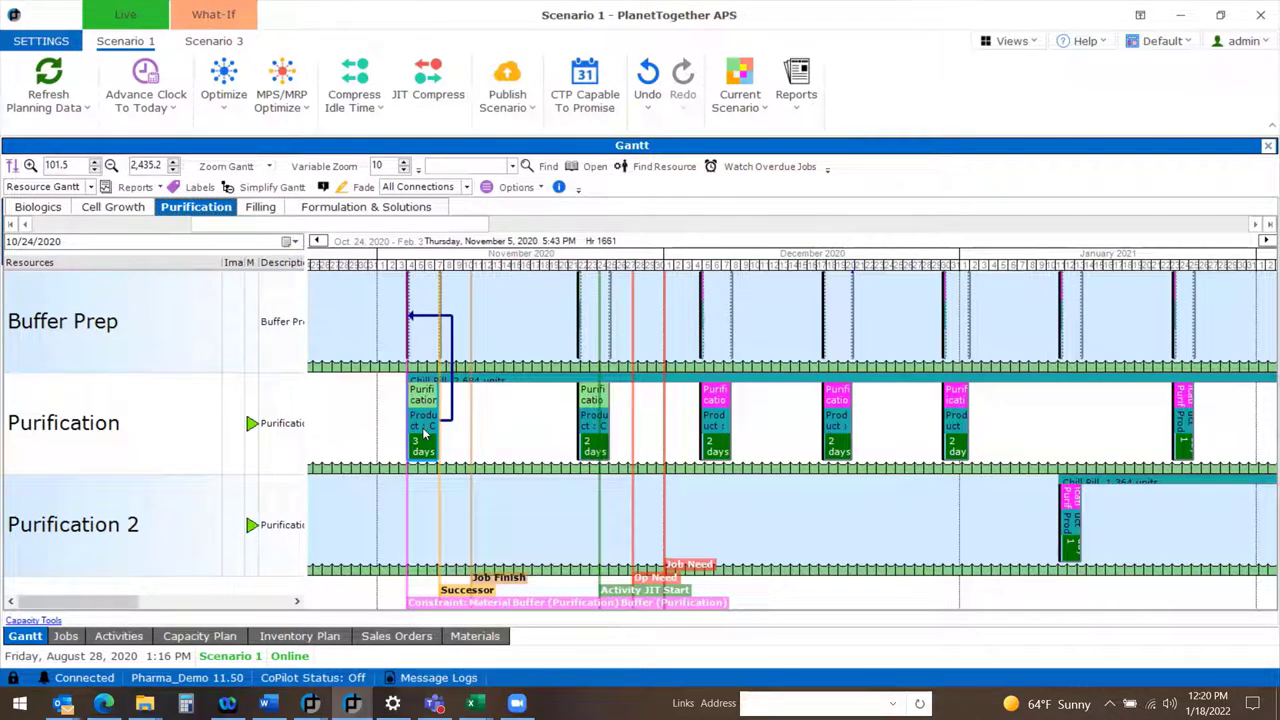
# Filter the Jobs list to Chill Pill job SO-14 and display it on the Job Gantt
pyautogui.click(66, 637)
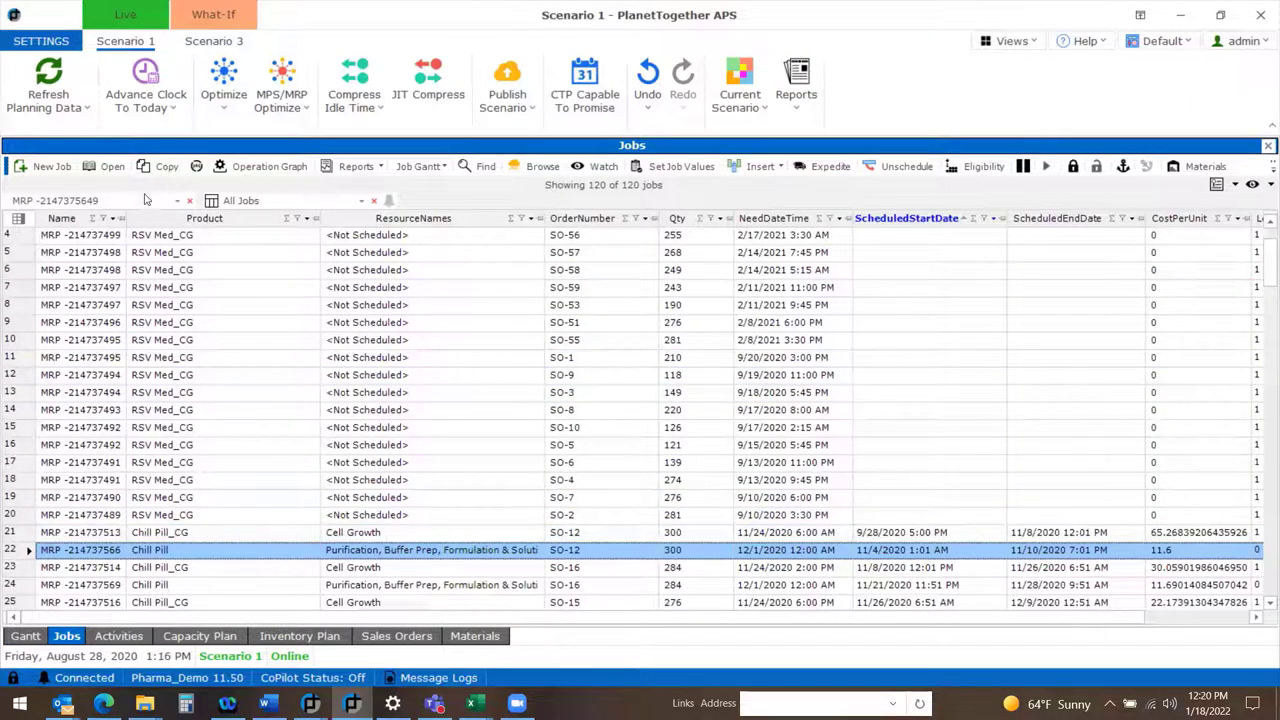
pyautogui.click(143, 200)
pyautogui.press('Return')
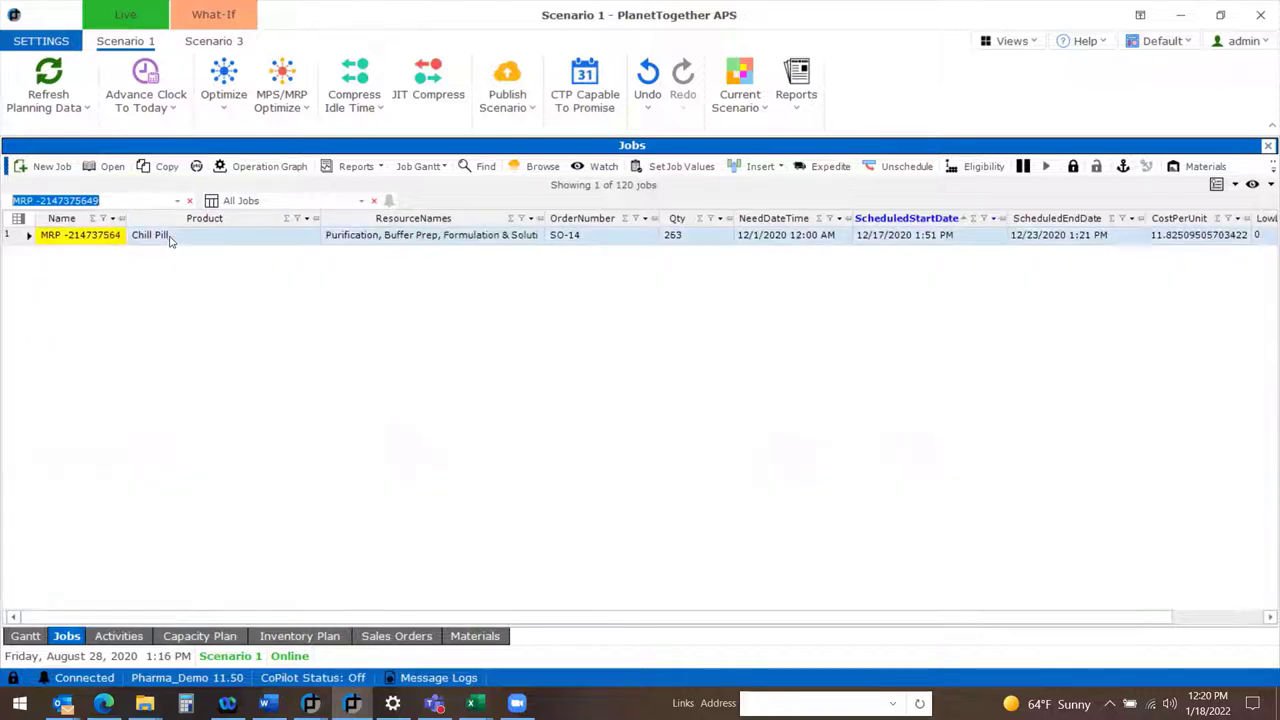
pyautogui.click(166, 237)
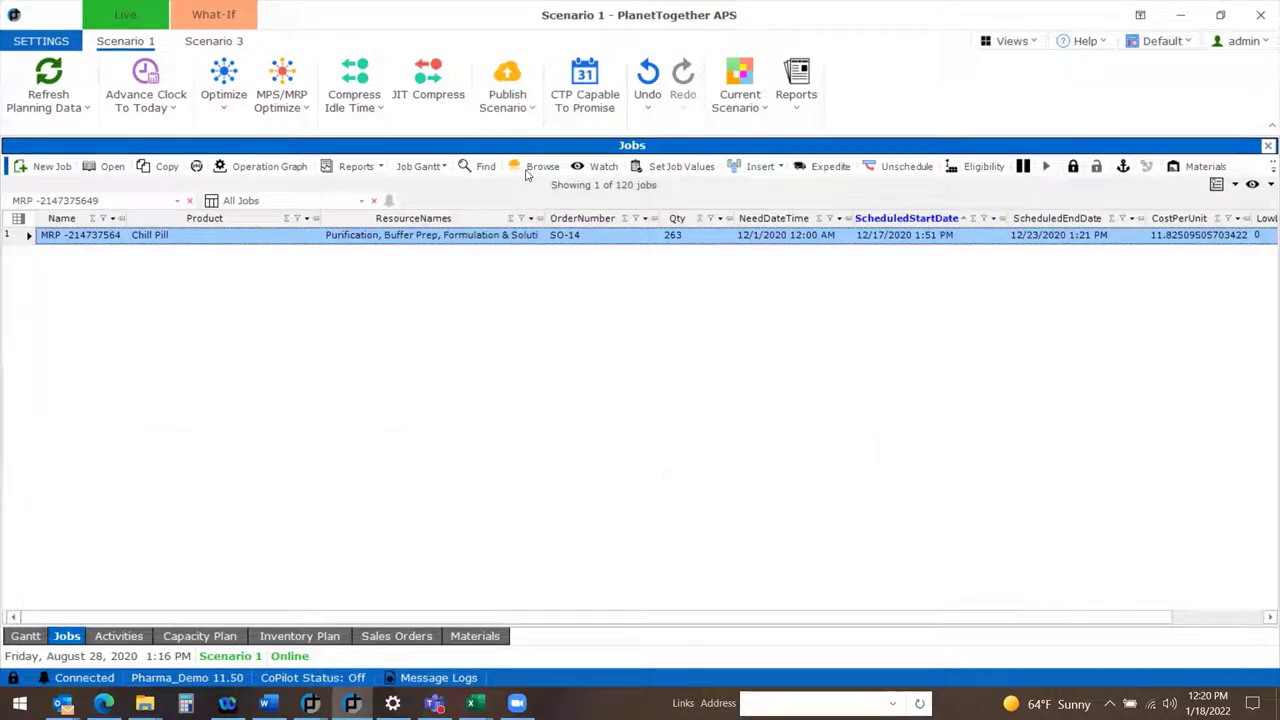
pyautogui.click(486, 166)
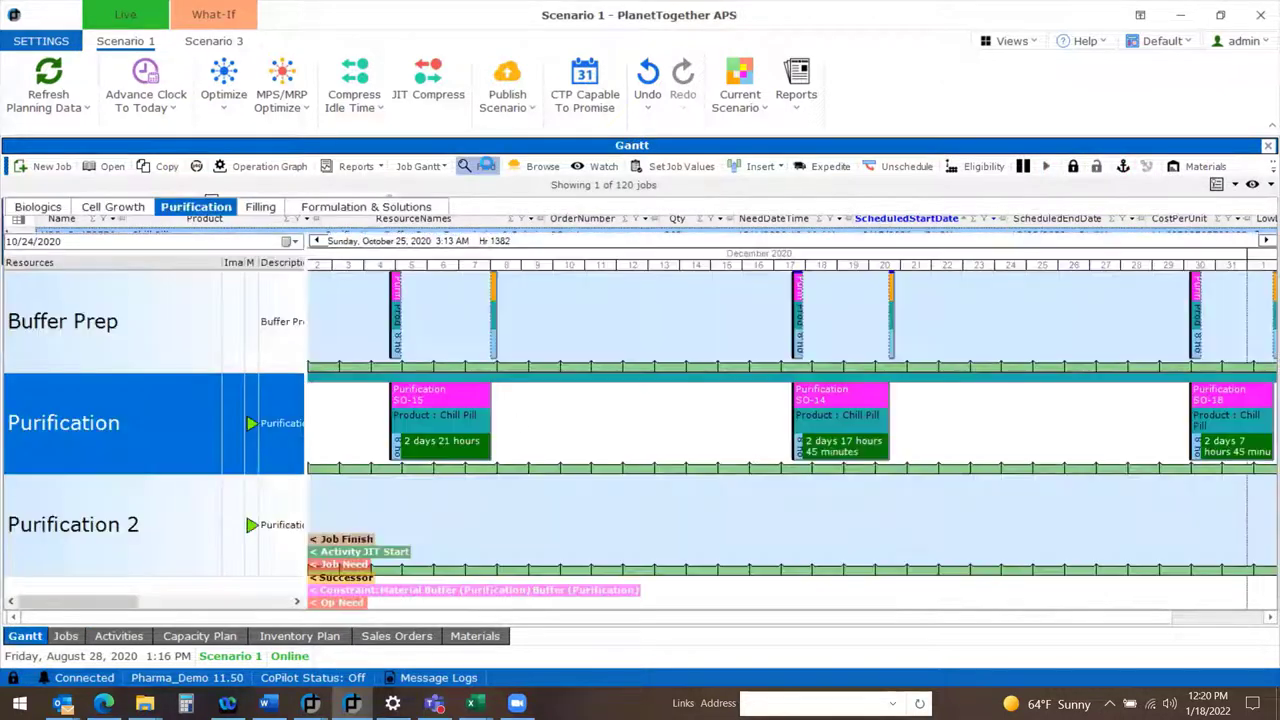
# Apply Lock to current Resources > Job to the mid-December SO-14 Chill Pill block
pyautogui.rightClick(838, 424)
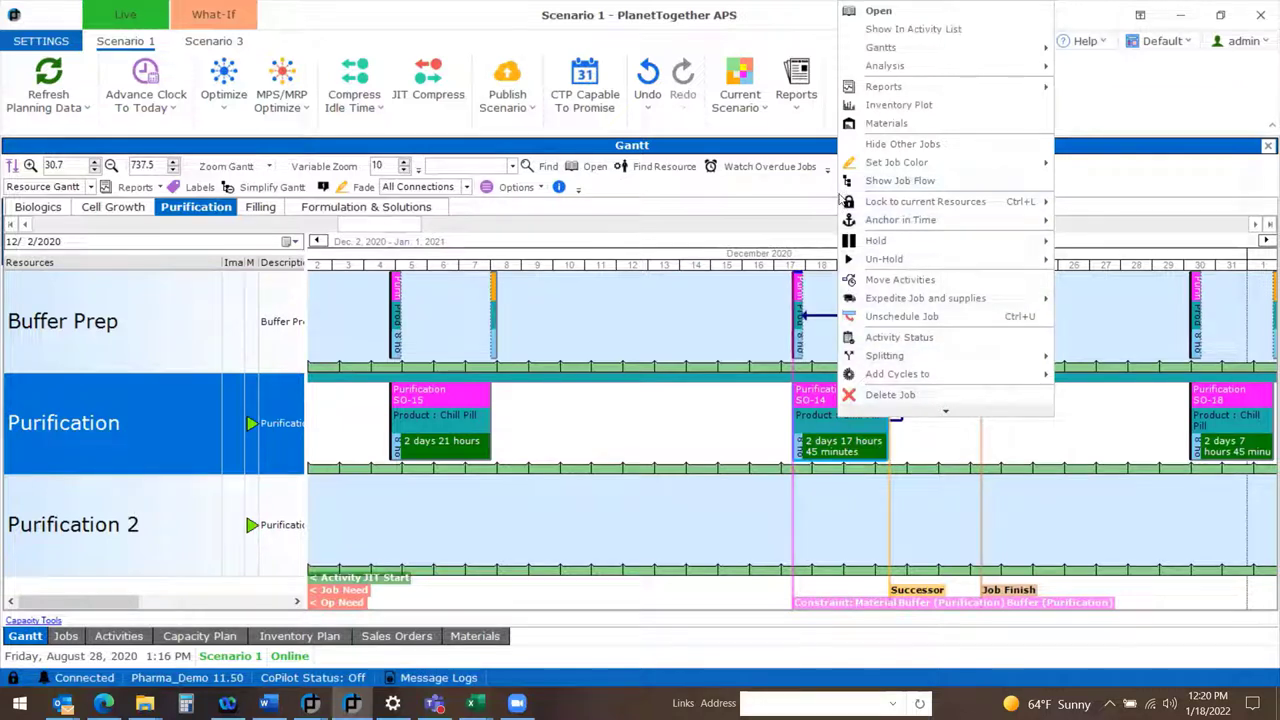
pyautogui.moveTo(925, 201)
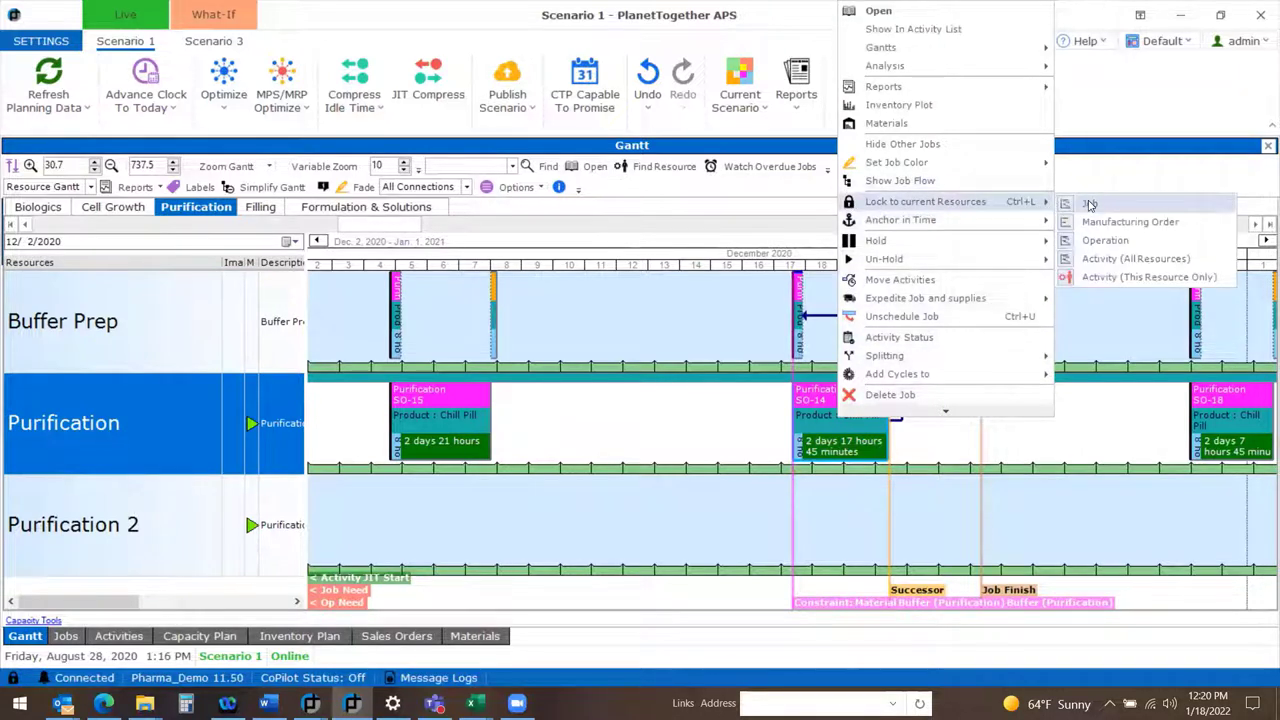
pyautogui.click(1090, 204)
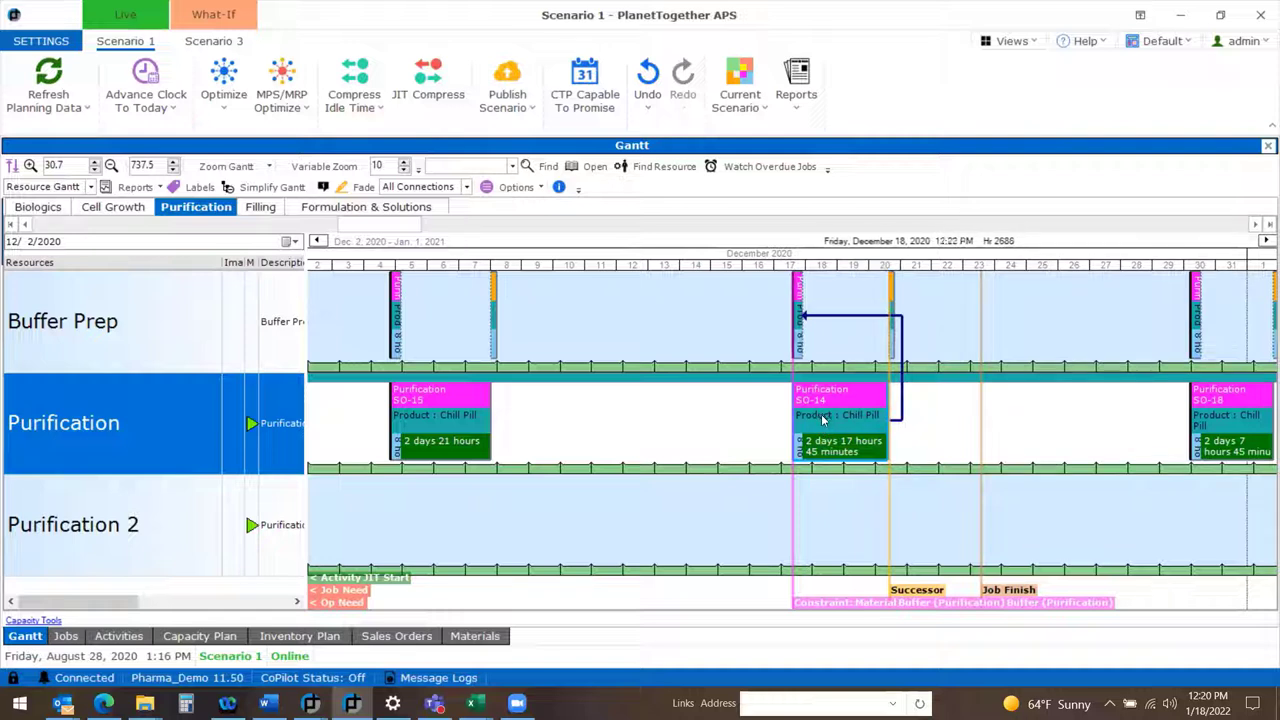
pyautogui.scroll(-2, 822, 420)
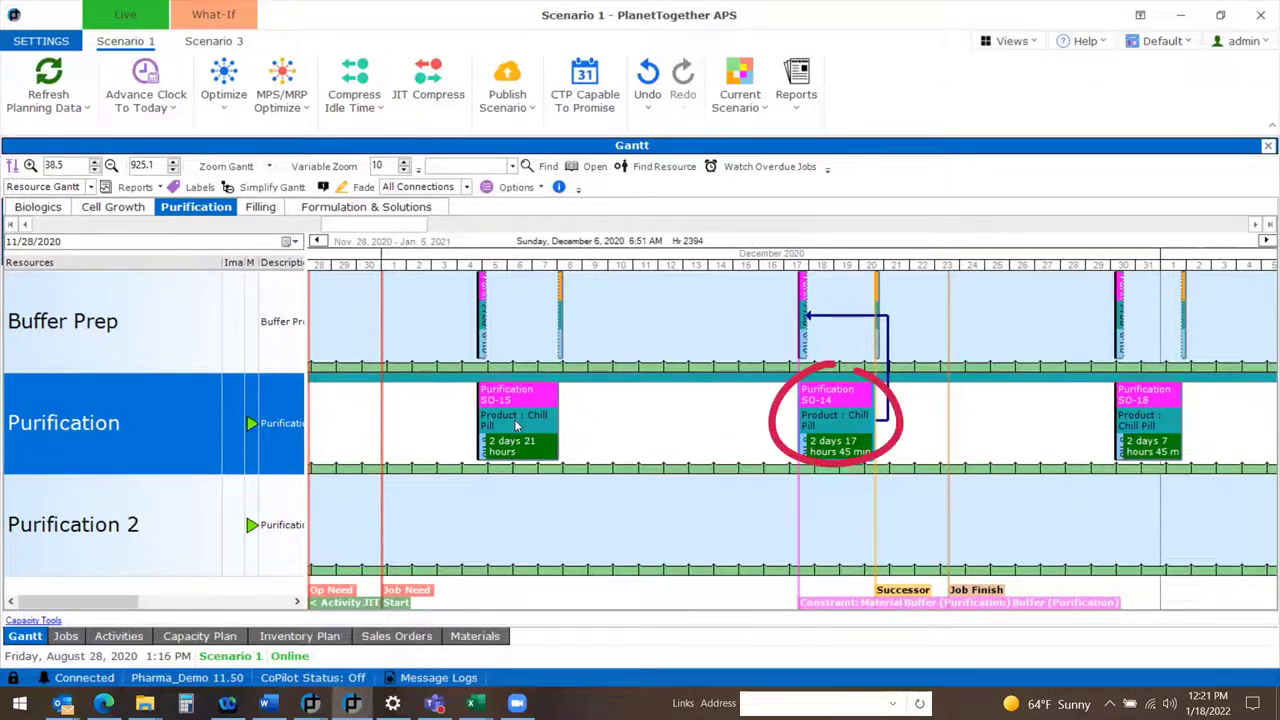
# Anchor the SO-14 Chill Pill block in time with Job and supplying Manufacturing Orders
pyautogui.rightClick(838, 416)
pyautogui.moveTo(903, 220)
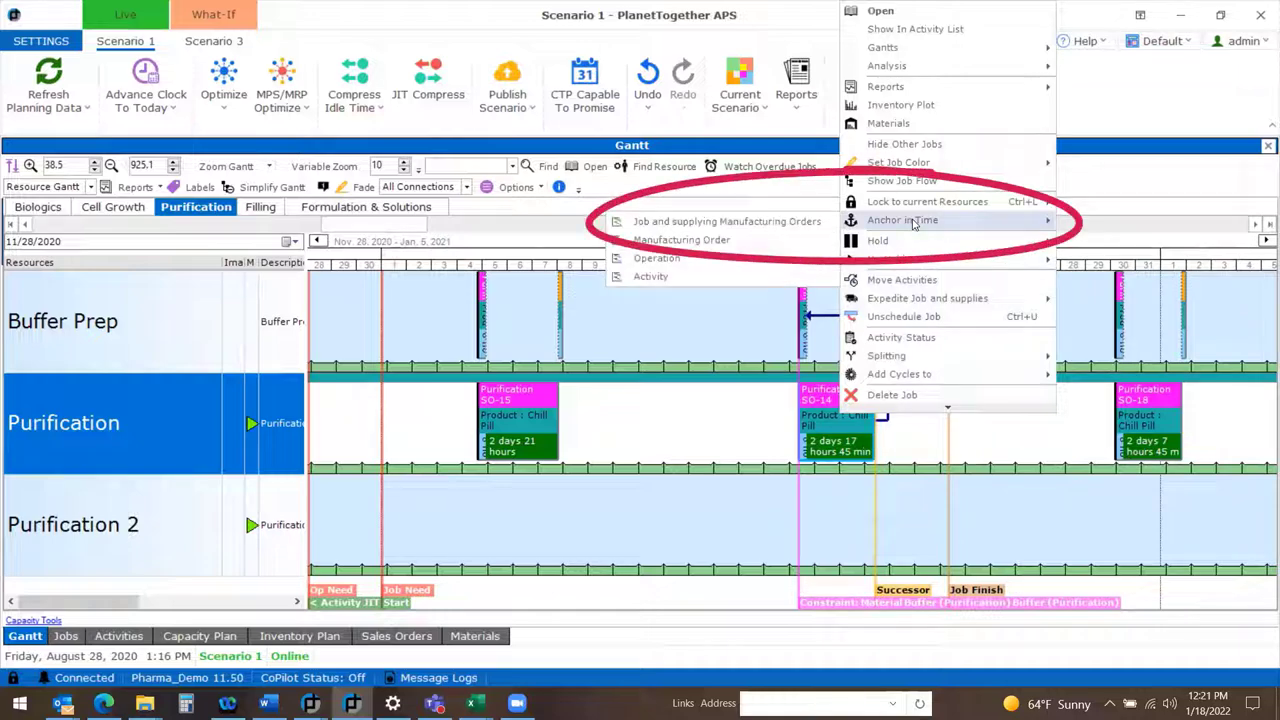
pyautogui.click(808, 222)
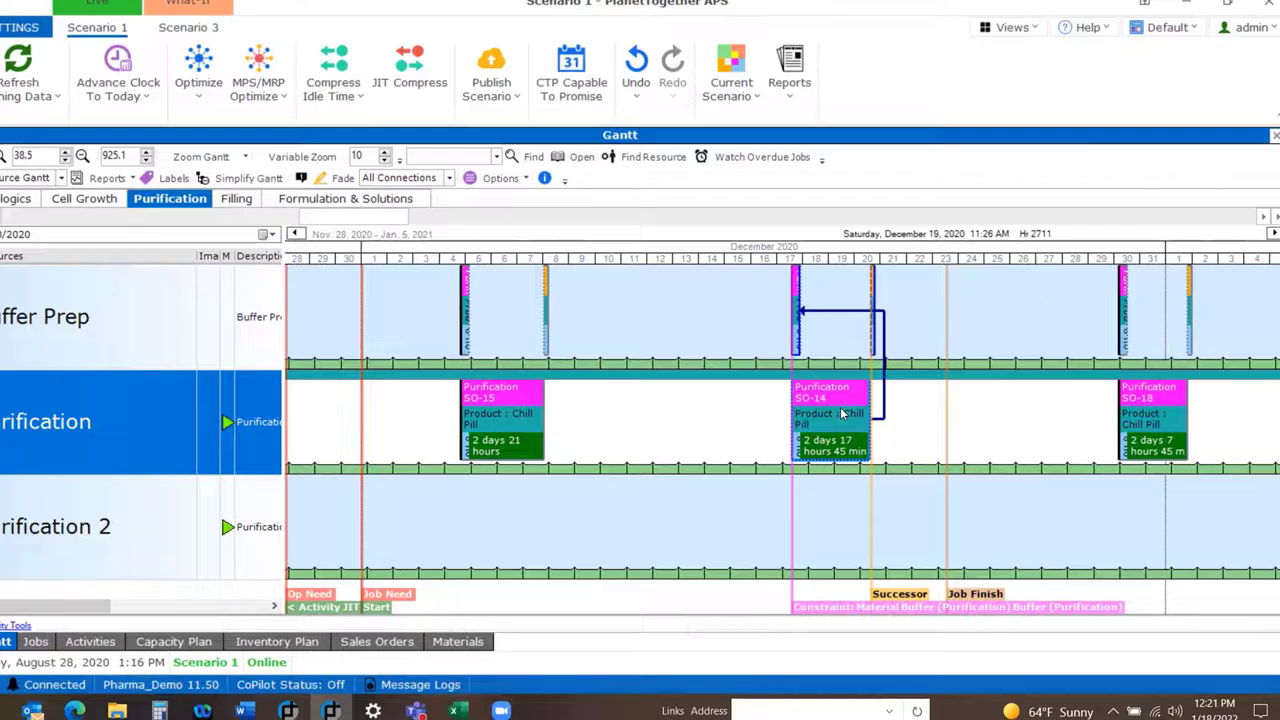
pyautogui.scroll(3, 833, 432)
pyautogui.scroll(2, 812, 407)
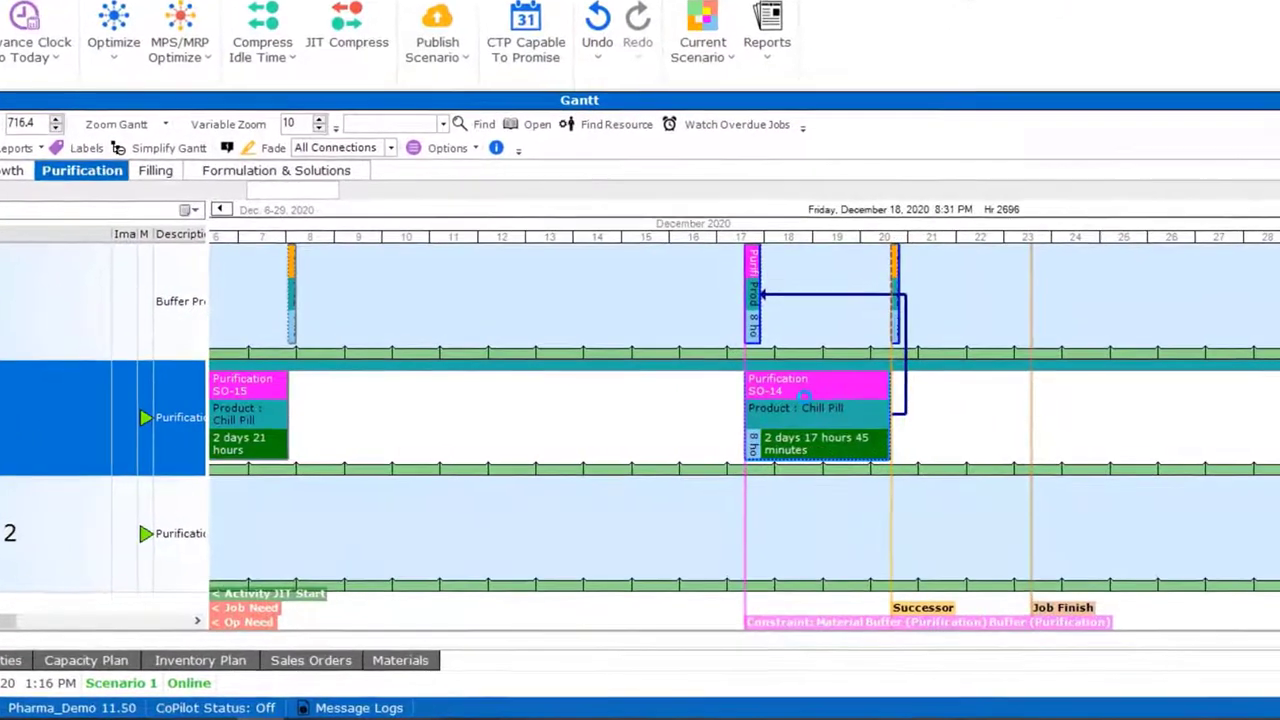
pyautogui.scroll(1, 800, 403)
pyautogui.scroll(2, 790, 400)
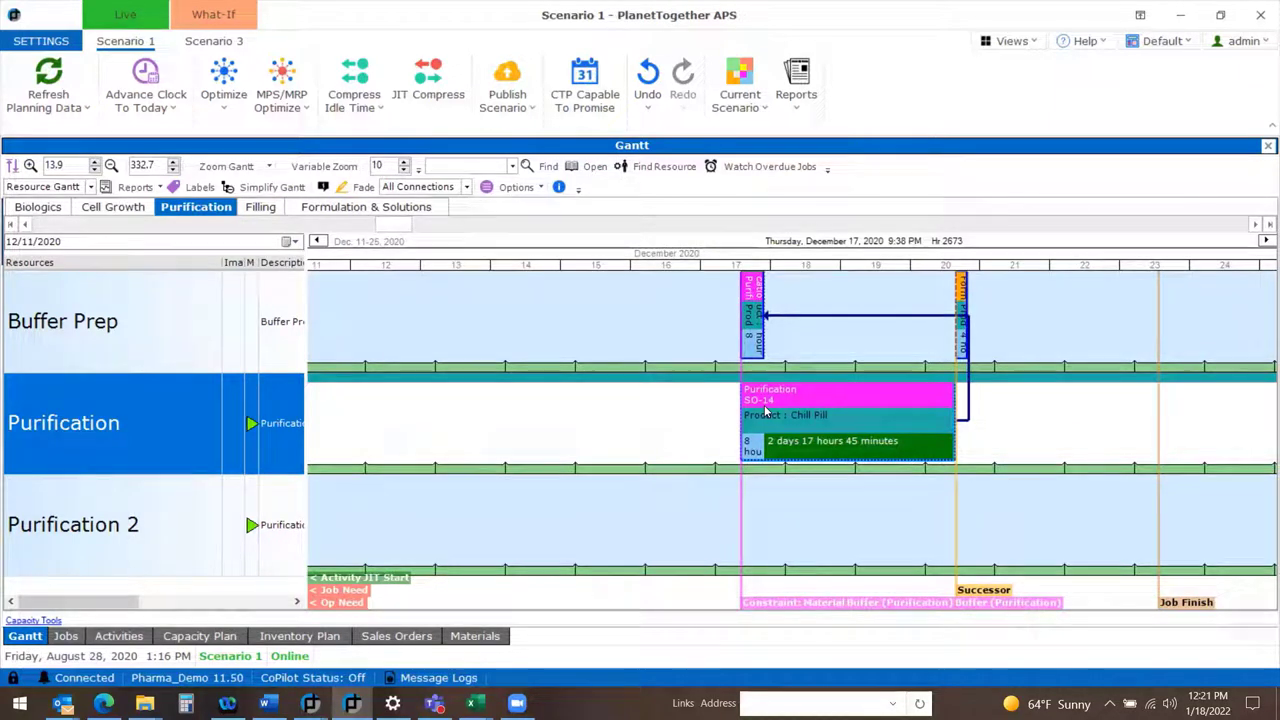
# Reapply Anchor in Time > Job and supplying Manufacturing Orders to job SO-14
pyautogui.rightClick(767, 412)
pyautogui.moveTo(826, 220)
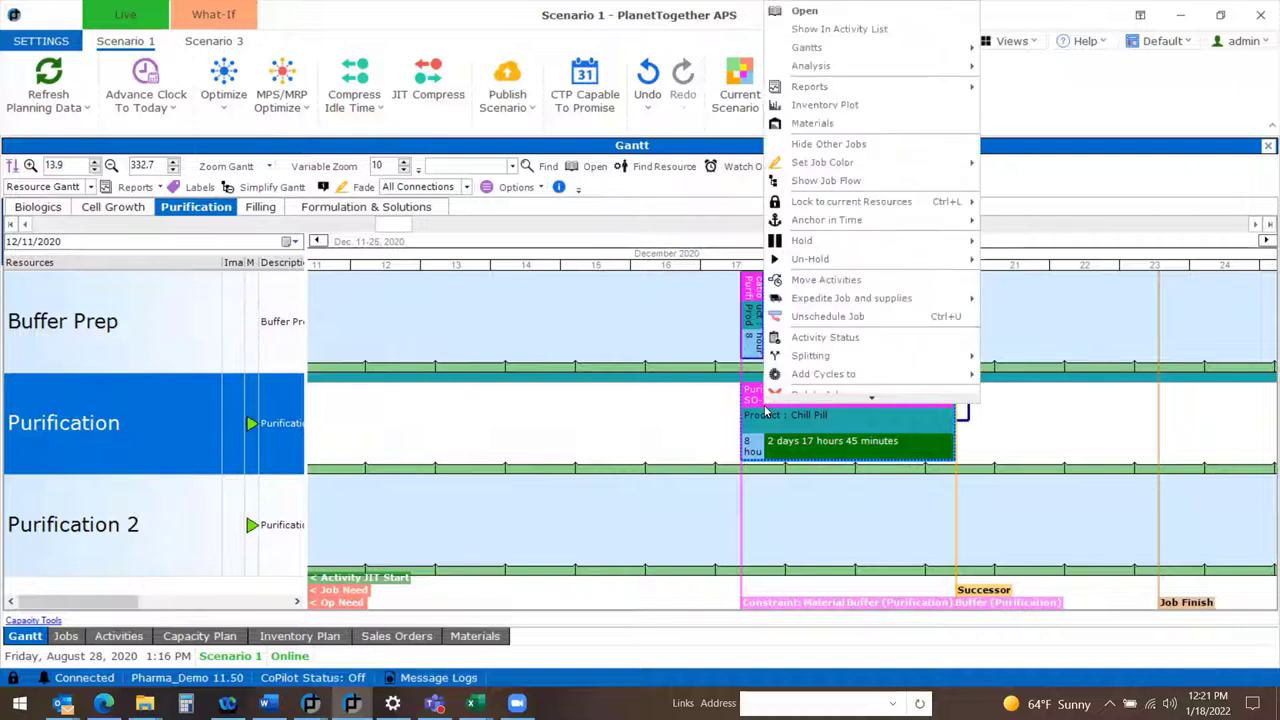
pyautogui.scroll(-1, 800, 390)
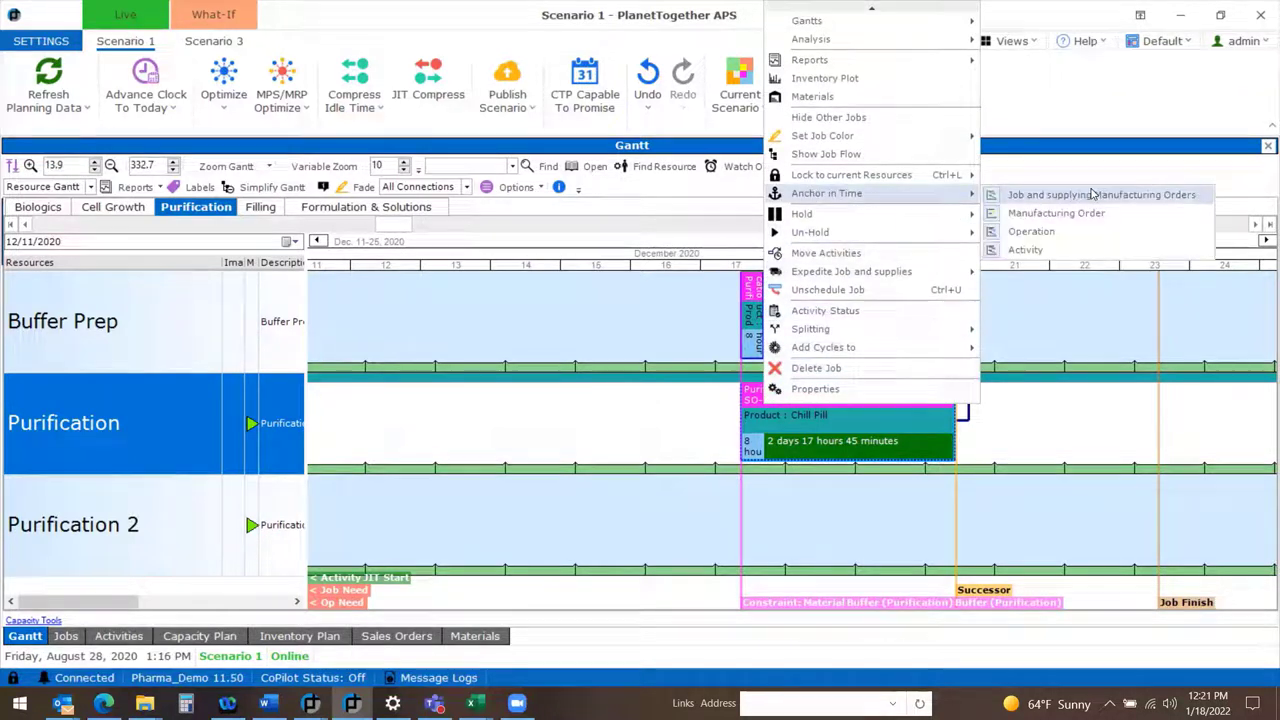
pyautogui.click(1093, 194)
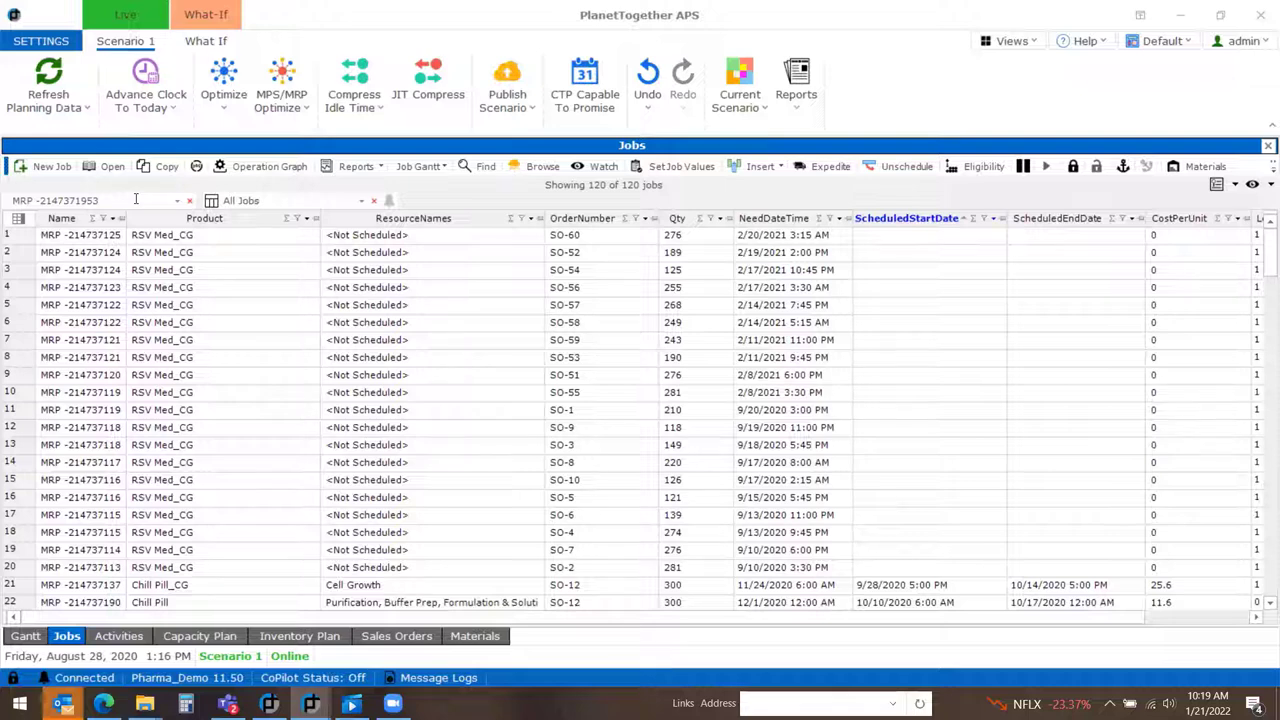
# Filter the Jobs list to job SO-13 and view it on the Job Gantt
pyautogui.click(136, 200)
pyautogui.press('Return')
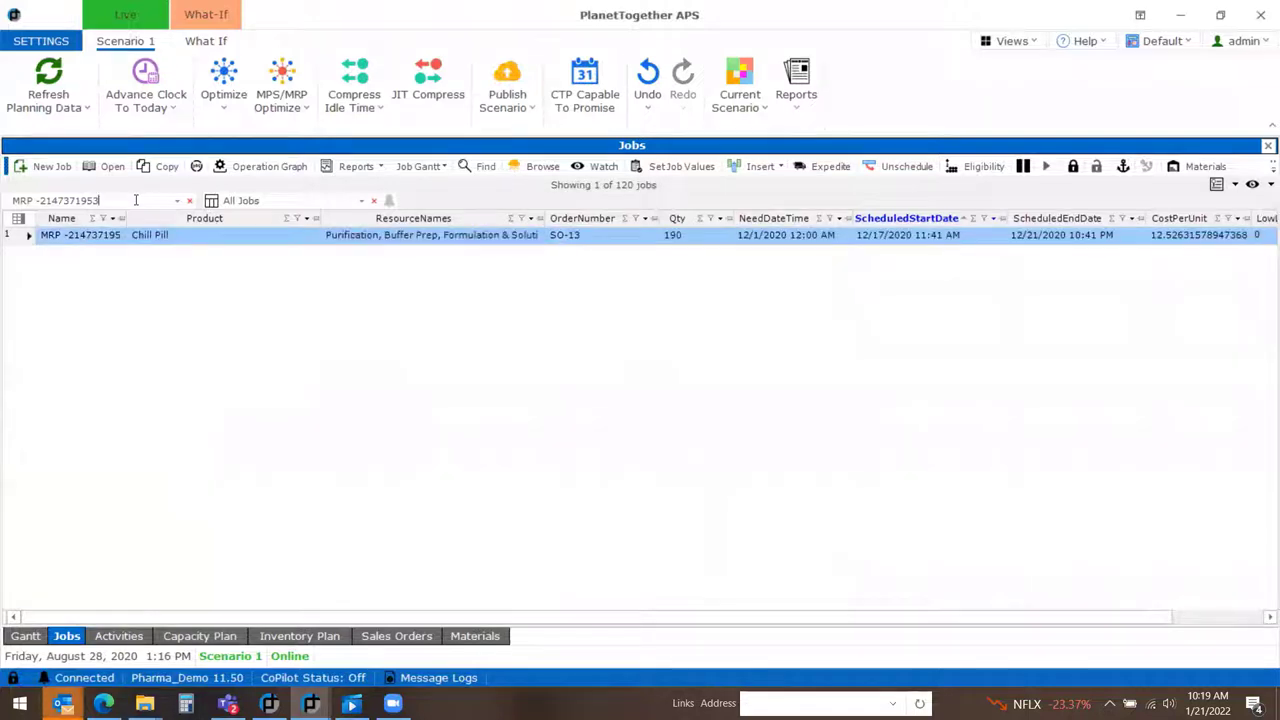
pyautogui.click(486, 168)
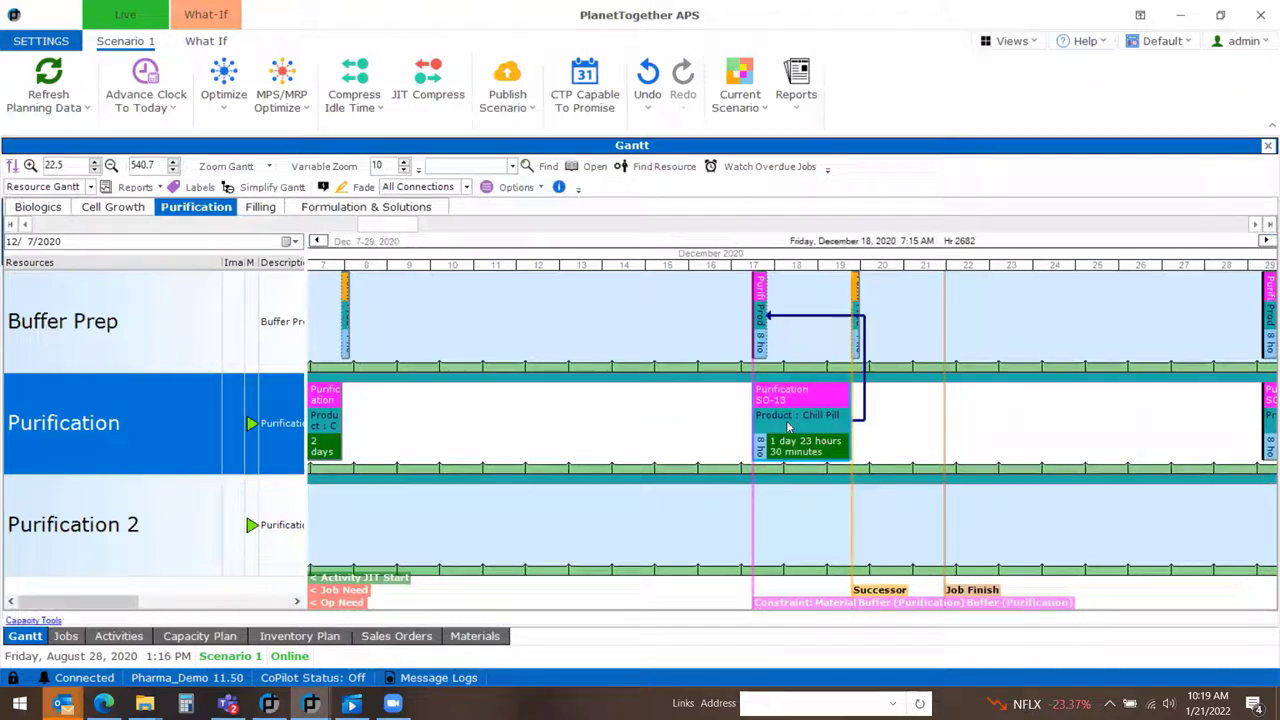
# Anchor job SO-13 with the Anchor toolbar button and view it on the Gantt
pyautogui.click(65, 638)
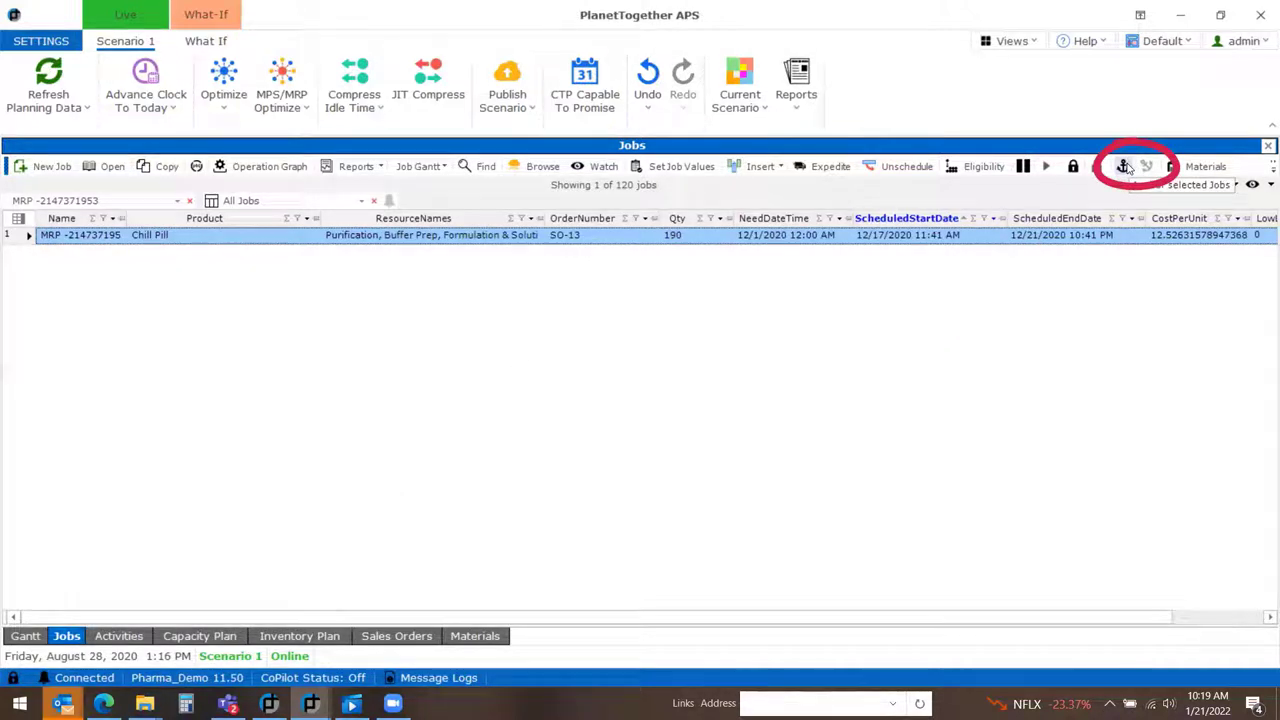
pyautogui.click(1125, 167)
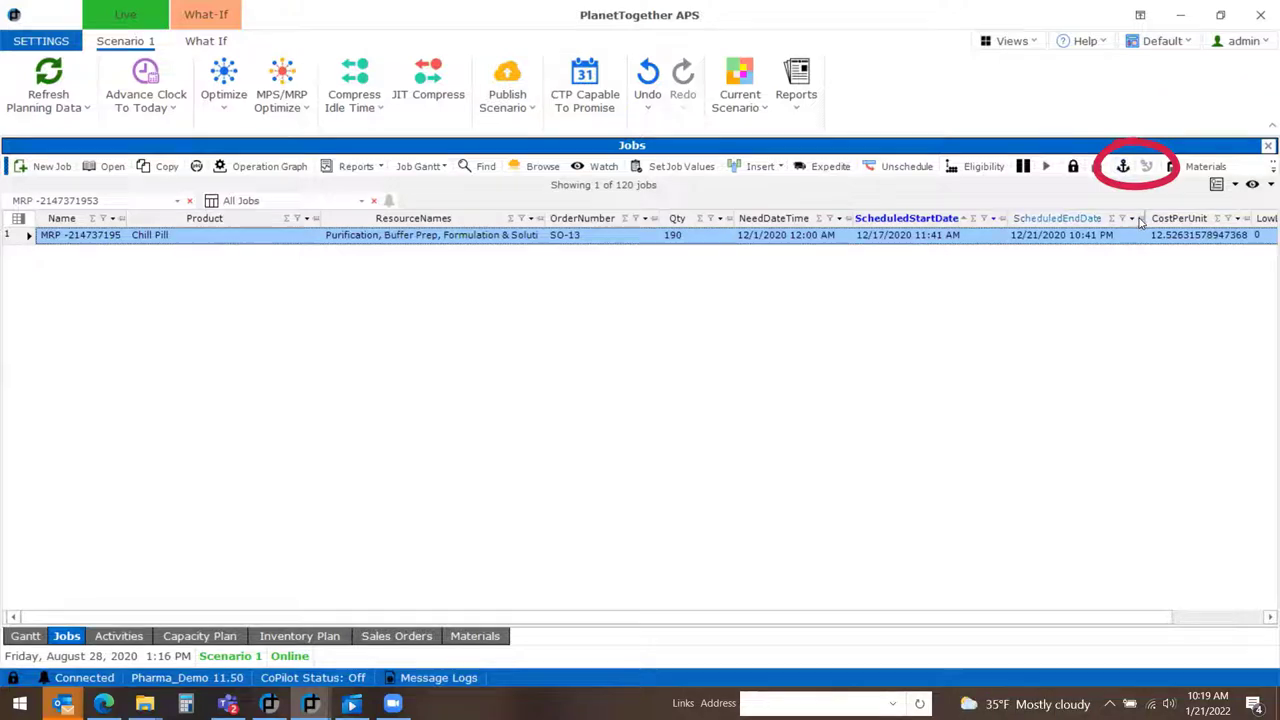
pyautogui.click(440, 167)
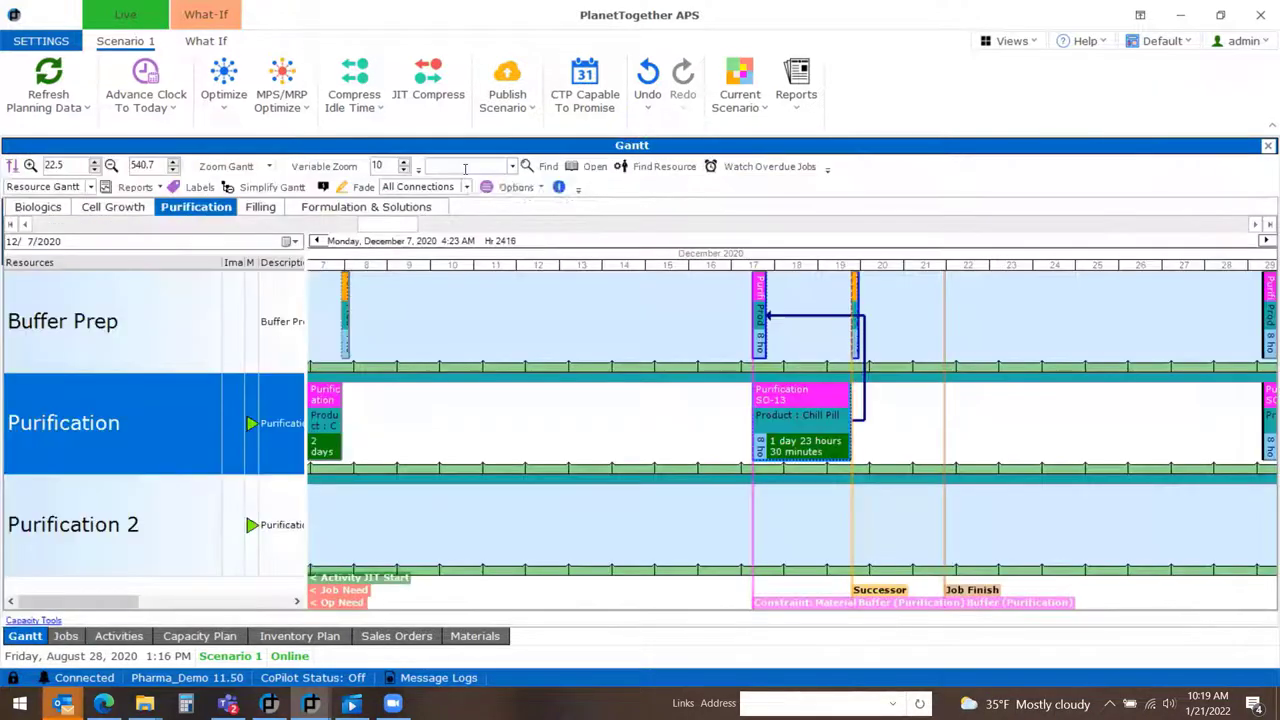